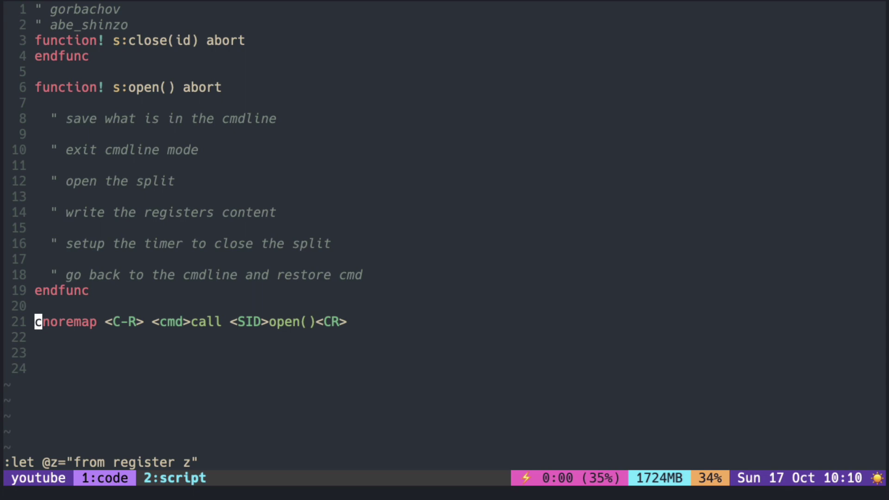
# Add let cmd = getcmdline() and call feedkeys("\<C-U>\<Esc>", 'n') under their comments in s:open().
pyautogui.hotkey('shift', 'v')
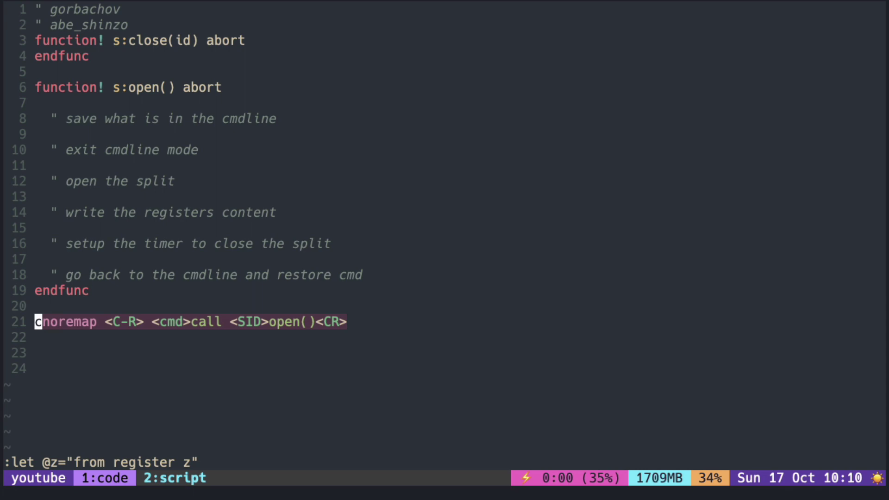
pyautogui.press('Escape')
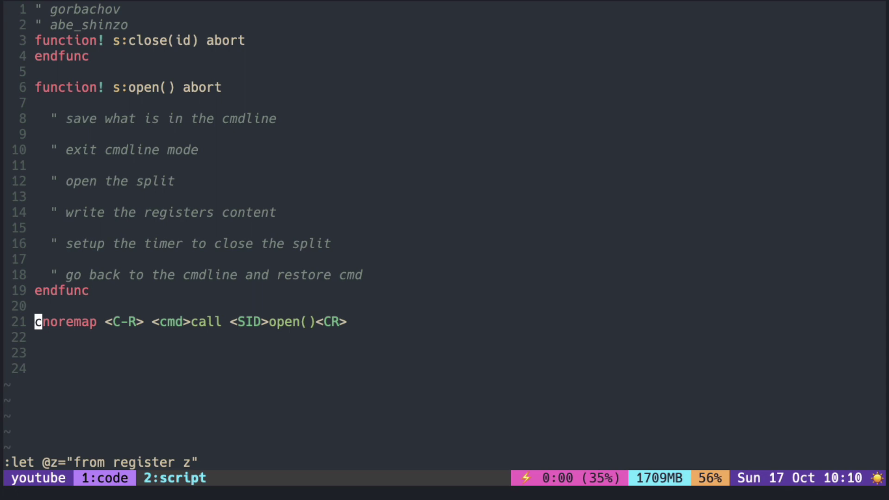
pyautogui.press('k')
pyautogui.press('k')
pyautogui.press('k')
pyautogui.press('k')
pyautogui.press('k')
pyautogui.press('k')
pyautogui.write('O')
pyautogui.write('let cmd = getcmdline()')
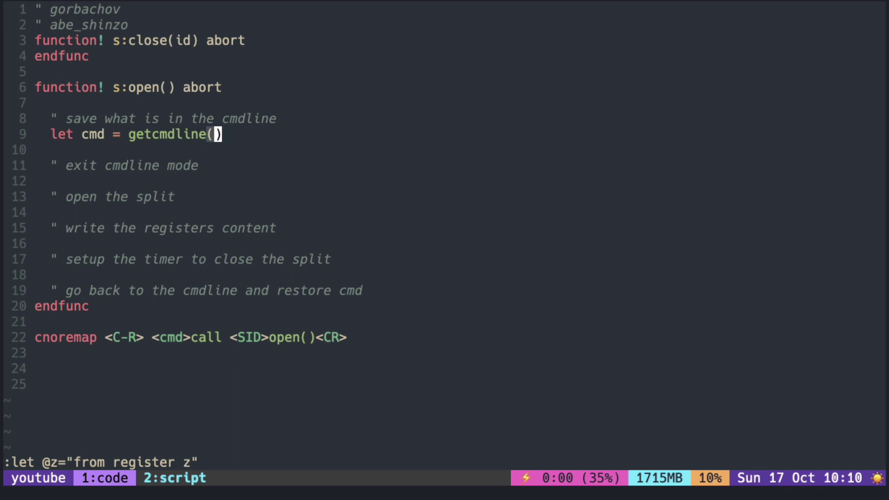
pyautogui.press('Escape')
pyautogui.press('j')
pyautogui.press('j')
pyautogui.press('j')
pyautogui.press('O')
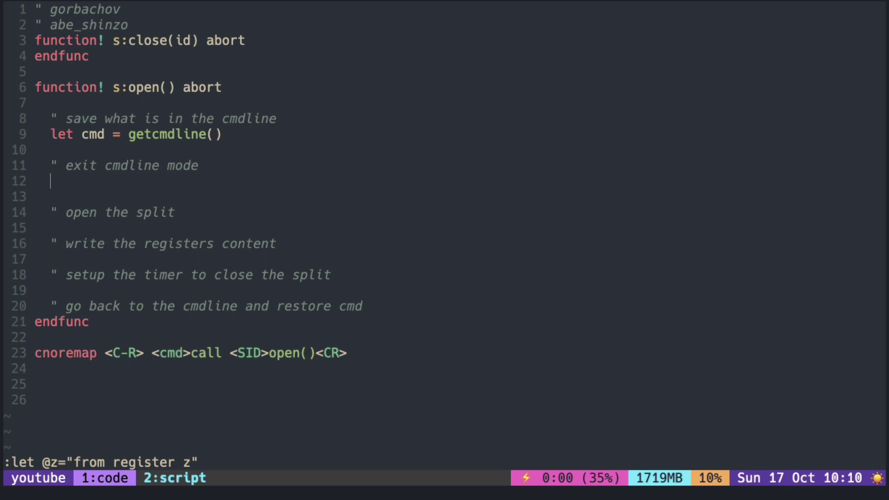
pyautogui.write('call feedkeys("\\<C-U>\\<Esc>", \'n\')')
pyautogui.press('Escape')
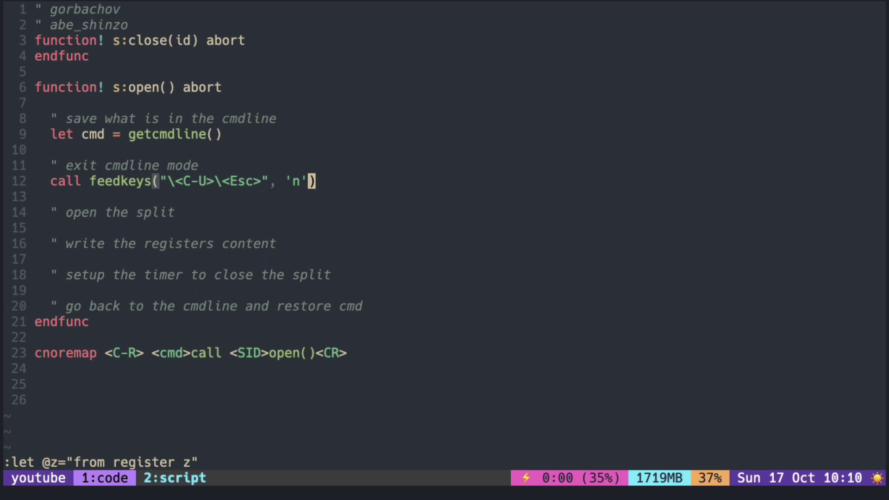
# Add 3new "register" below the open-the-split comment.
pyautogui.press('j')
pyautogui.press('j')
pyautogui.press('j')
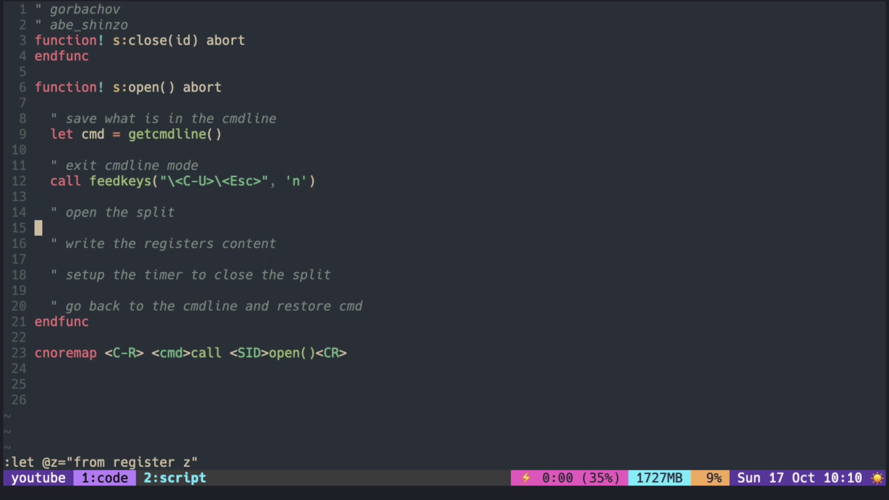
pyautogui.press('O')
pyautogui.press('c')
pyautogui.press('c')
pyautogui.write('3new "register"')
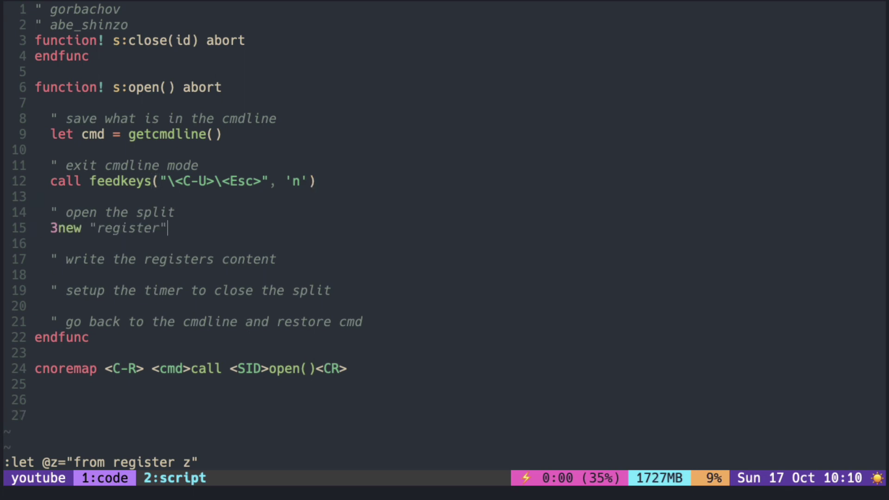
pyautogui.press('Escape')
# Add call append(0,[getreg(0), getreg(1)]) below the write-registers comment.
pyautogui.press('j')
pyautogui.press('j')
pyautogui.press('j')
pyautogui.press('O')
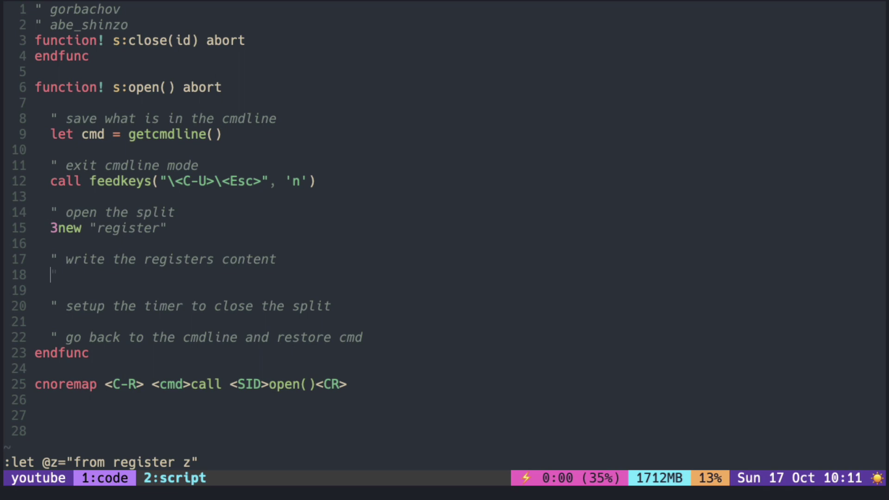
pyautogui.write('call append(0,[getreg(0), getreg(1)])')
pyautogui.press('Escape')
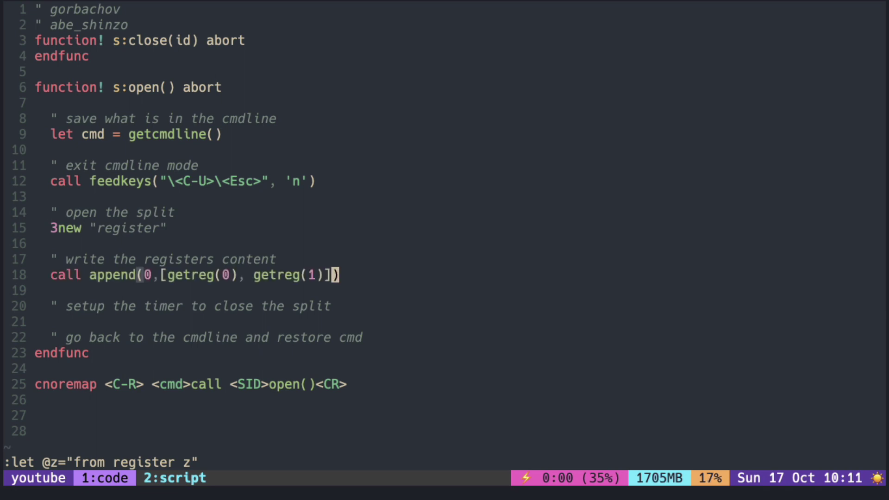
# Add call timer_start(1, function('s:close')) below the timer comment.
pyautogui.press('j')
pyautogui.press('j')
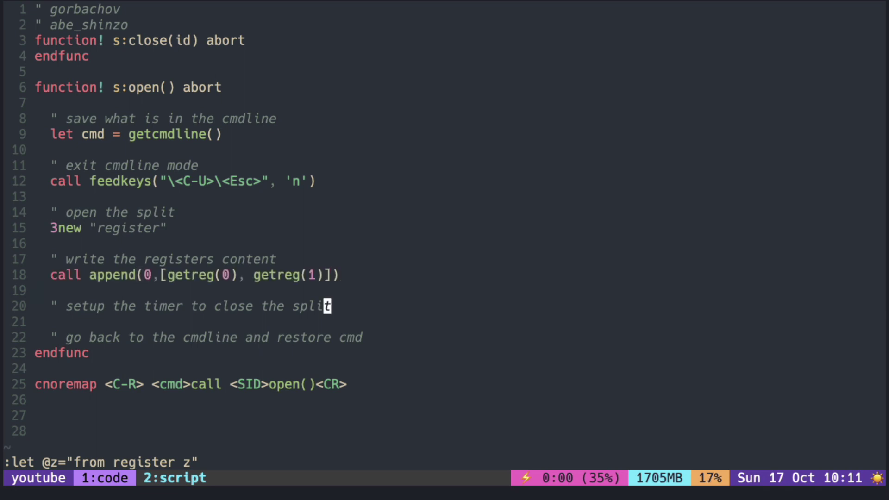
pyautogui.press('j')
pyautogui.write('O')
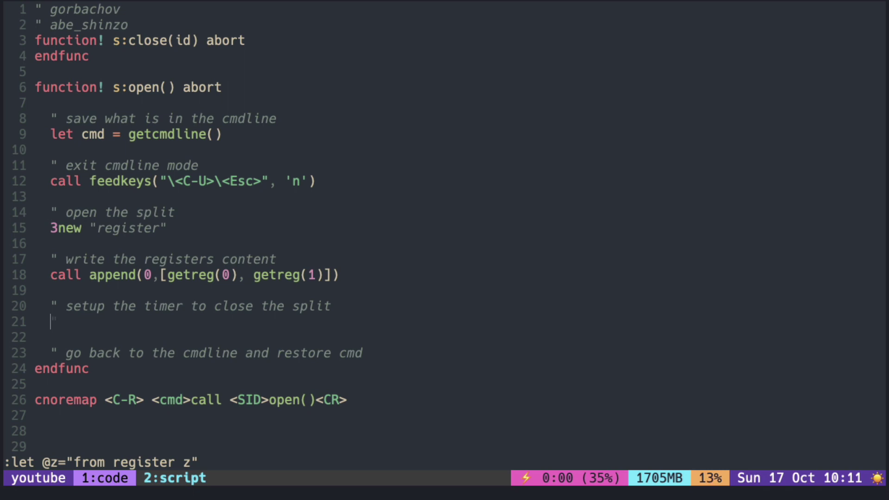
pyautogui.write("call timer_start(1, function('s:close'))")
pyautogui.press('Escape')
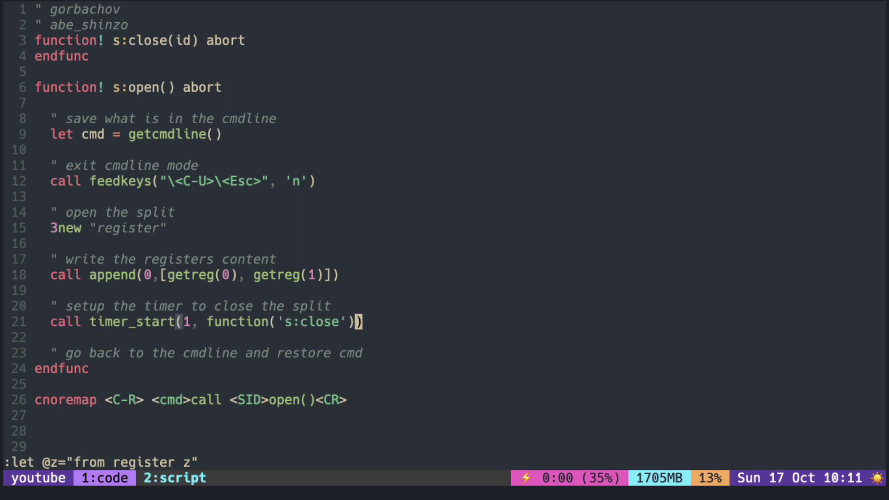
pyautogui.press('k')
pyautogui.press('k')
pyautogui.press('k')
pyautogui.press('k')
pyautogui.press('k')
pyautogui.press('k')
pyautogui.press('k')
pyautogui.press('k')
pyautogui.press('k')
pyautogui.press('k')
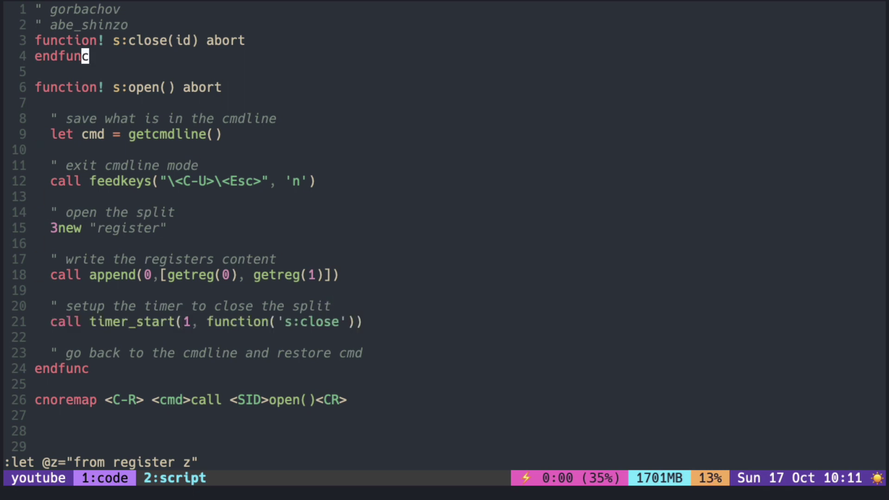
pyautogui.write('ko')
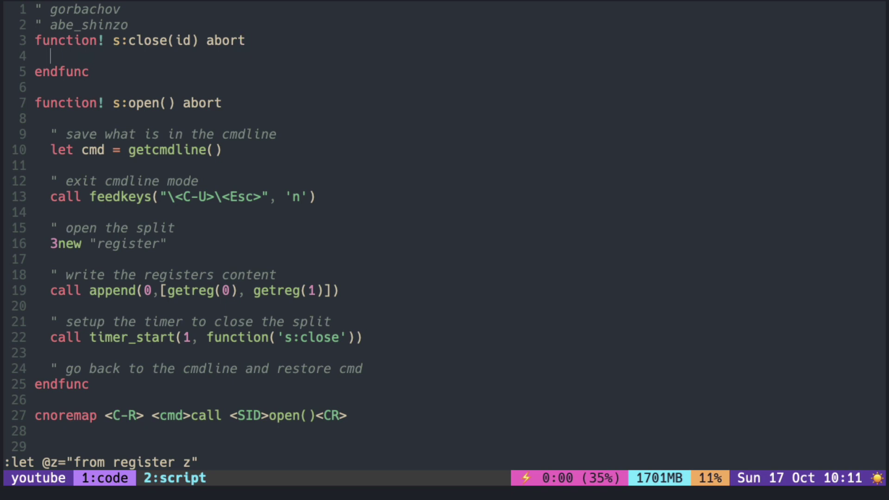
pyautogui.write('  bw! "register"')
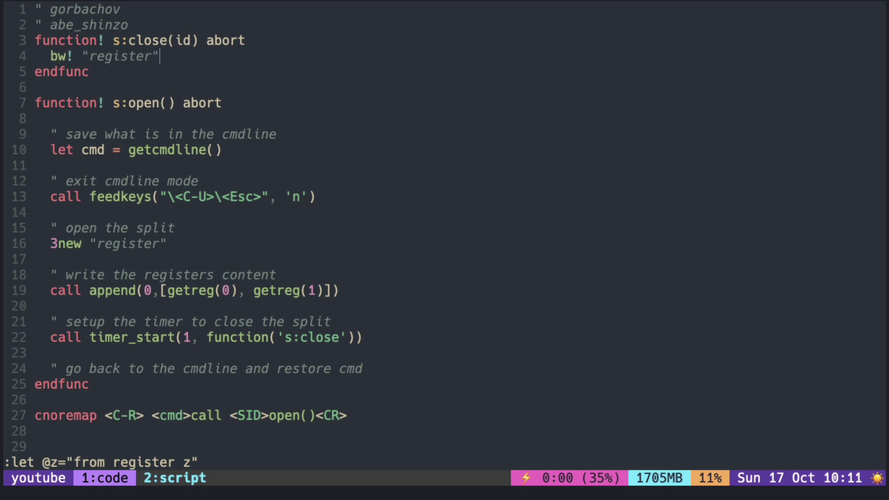
# Add bw! "register" to s:close() and end s:open() with feedkeys(':'.. cmd .."\<C-R>", 'n').
pyautogui.press('Escape')
pyautogui.press('2')
pyautogui.press('4')
pyautogui.press('G')
pyautogui.press('o')
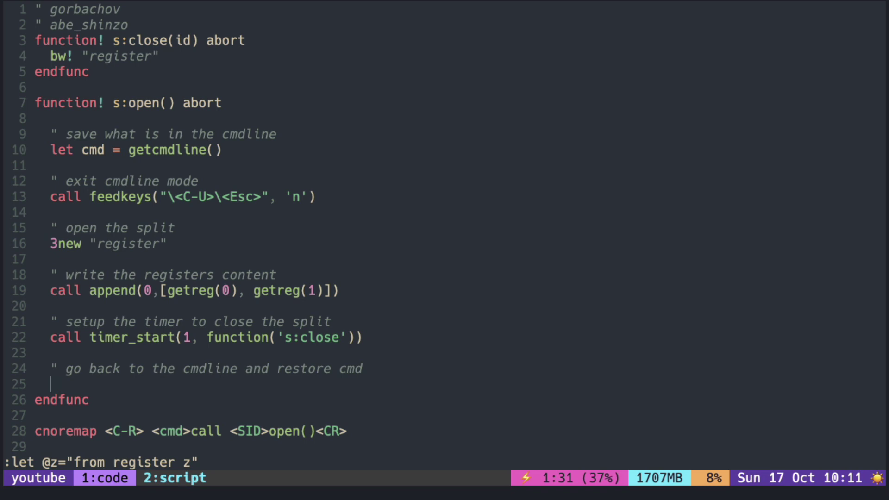
pyautogui.write('call feedkeys(\':\'.. cmd .."\\<C-R>", \'n\')')
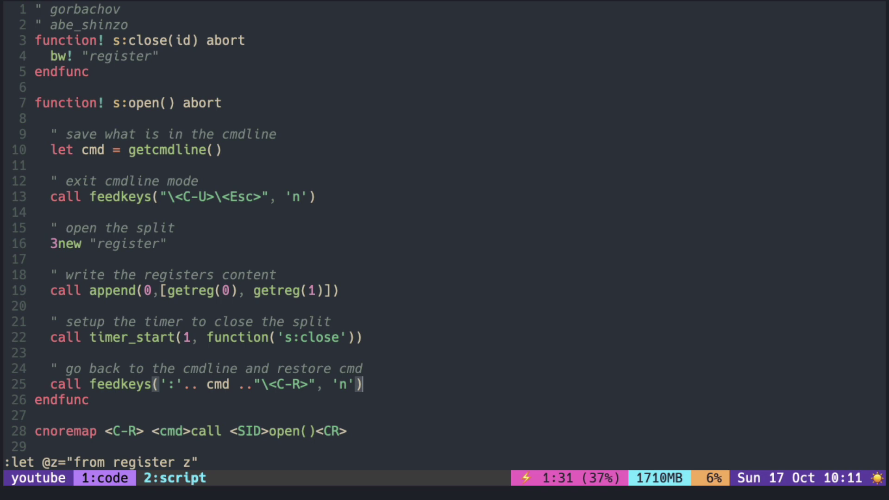
pyautogui.press('Escape')
# Save the script with :w.
pyautogui.press(':')
pyautogui.press('w')
pyautogui.press('Return')
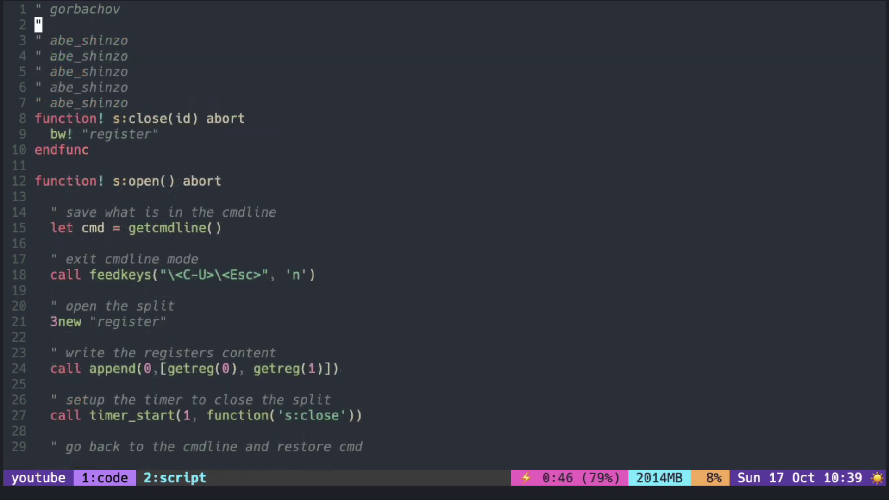
# Copy the word abe_shinzo on line 3 into a register.
pyautogui.press('k')
pyautogui.press('w')
pyautogui.press('e')
pyautogui.press('j')
pyautogui.press('j')
pyautogui.press('b')
pyautogui.press('v')
pyautogui.press('e')
pyautogui.press('Escape')
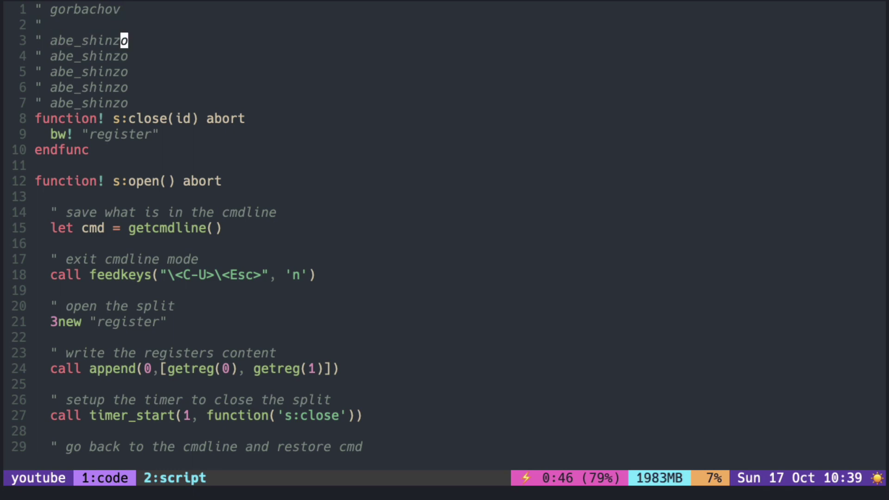
pyautogui.write(':%s')
pyautogui.write('/"')
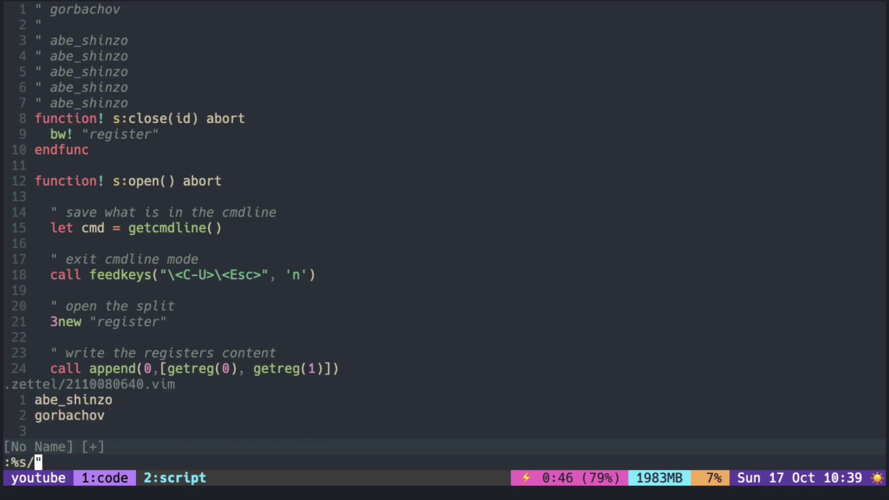